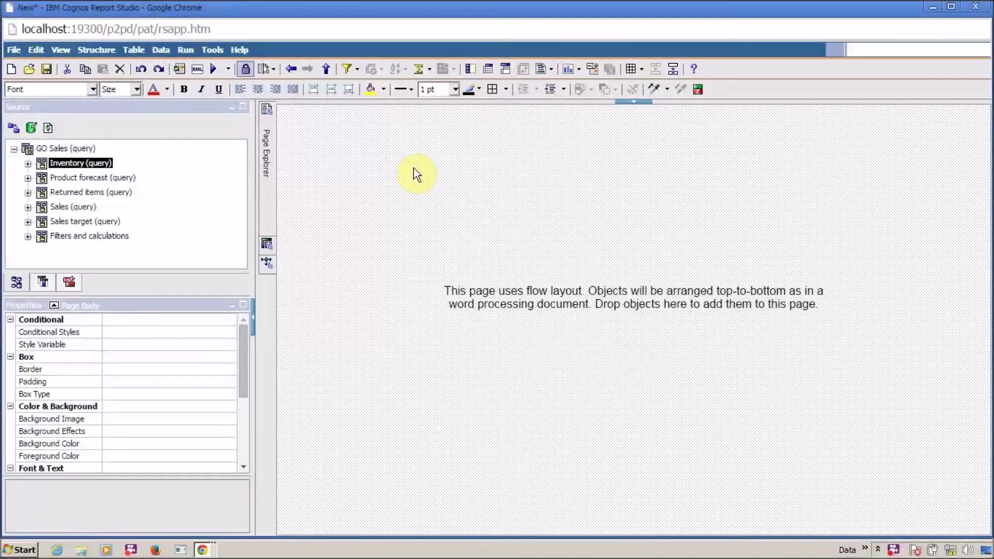
- Expand the Inventory query and the Products dimension in the Source tree
click(27, 164)
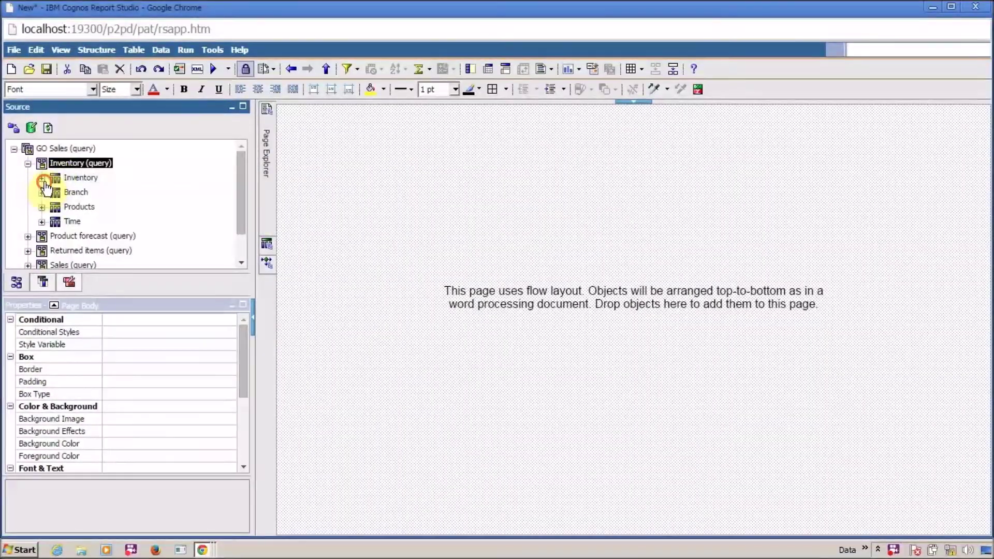
click(43, 179)
scroll(100, 228, down, 3)
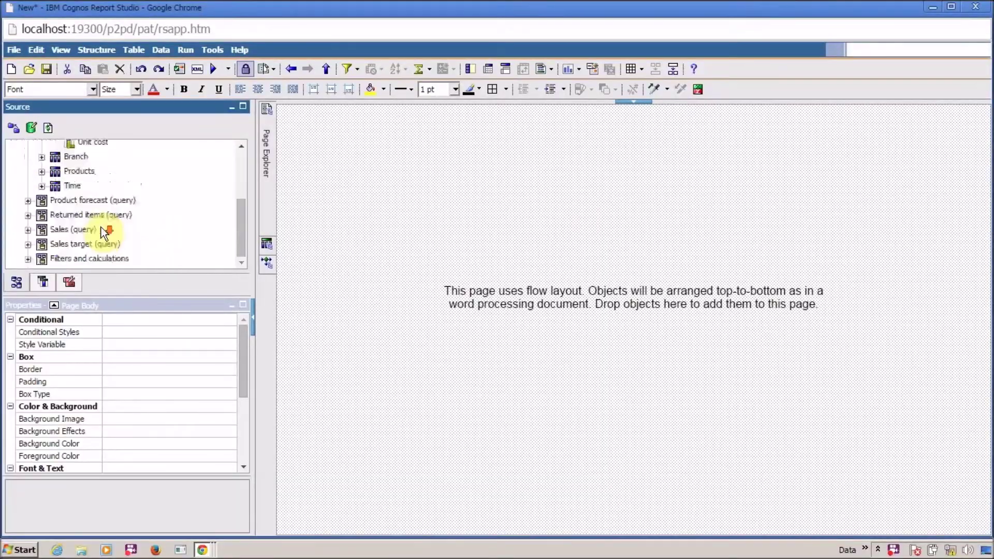
click(41, 170)
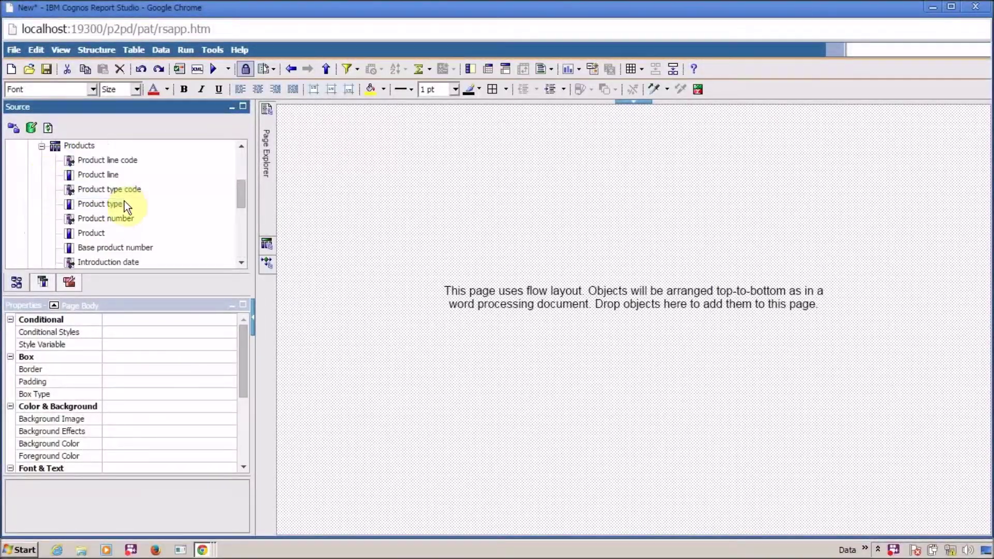
- Select Product line, Product type and Product brand and drop them on the page as a list
click(112, 176)
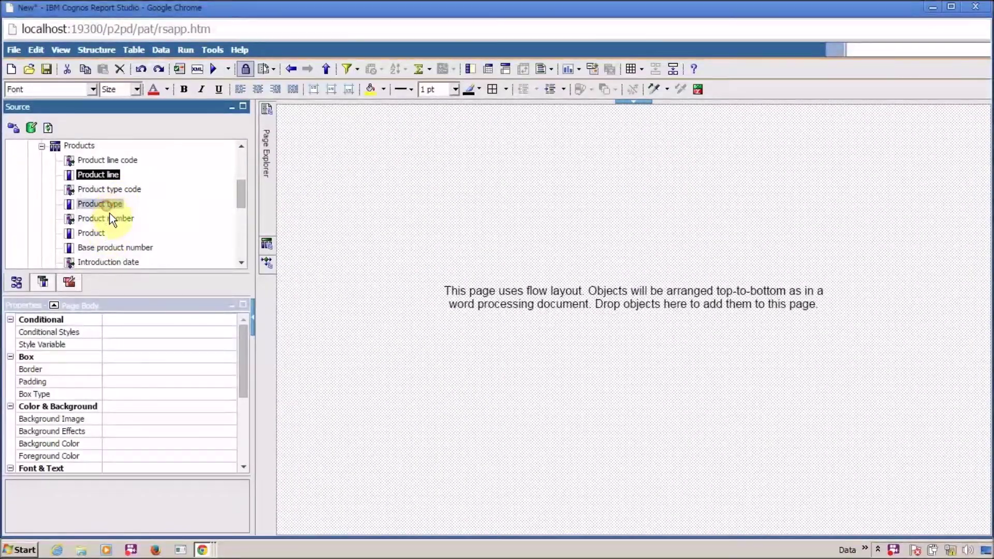
ctrl+click(133, 246)
scroll(134, 243, down, 4)
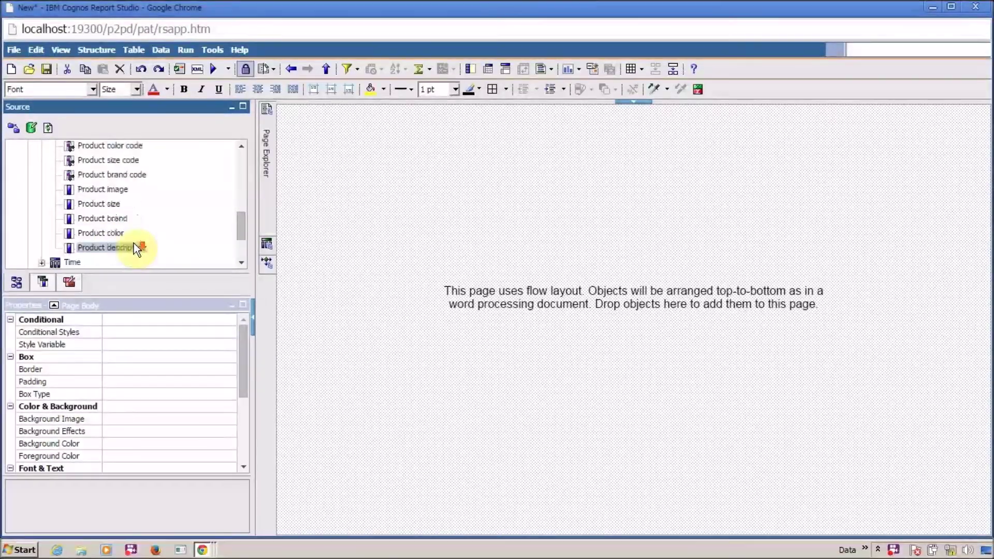
ctrl+click(111, 216)
scroll(114, 213, up, 4)
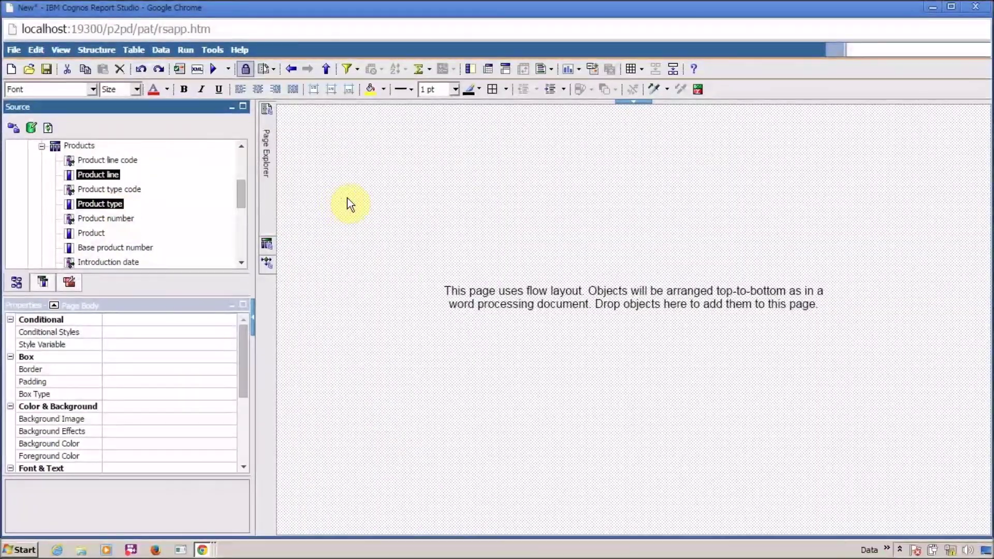
drag(83, 199, 482, 178)
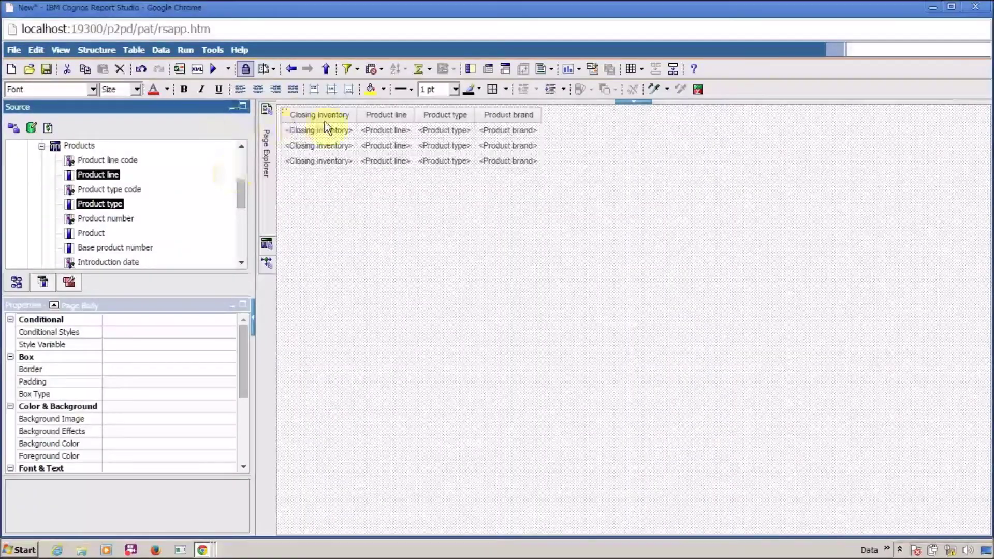
- Move the Closing inventory column to the end of the list, after Product brand
click(407, 130)
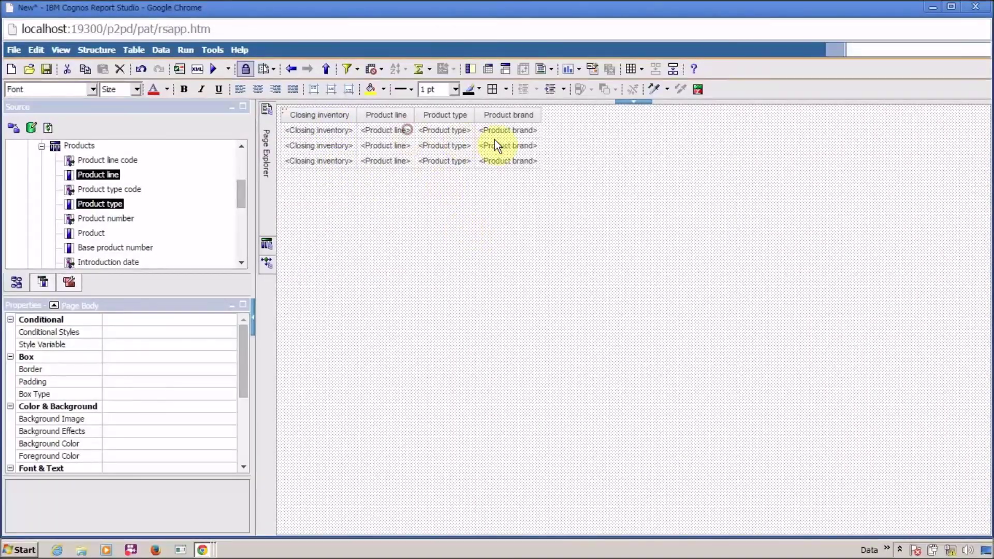
click(496, 139)
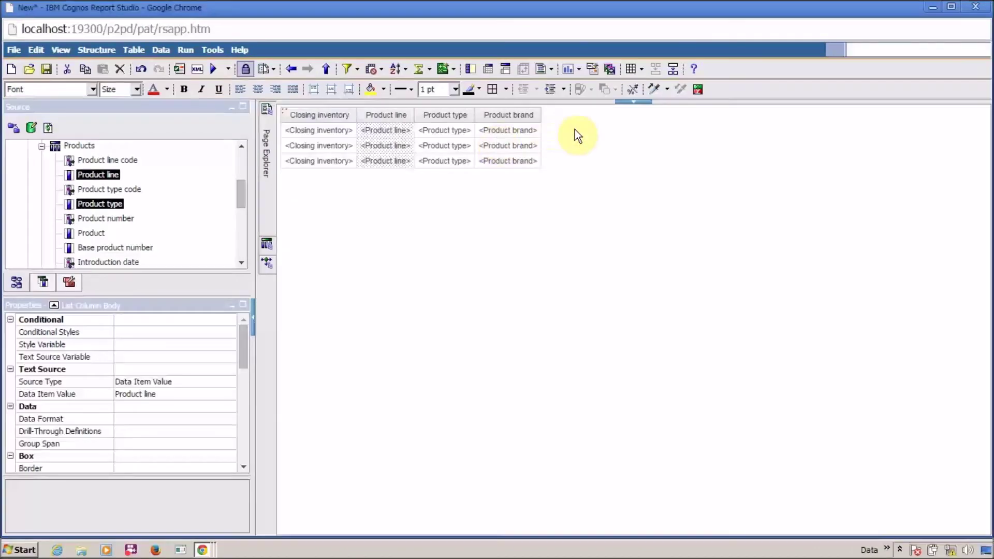
click(337, 141)
drag(314, 128, 533, 155)
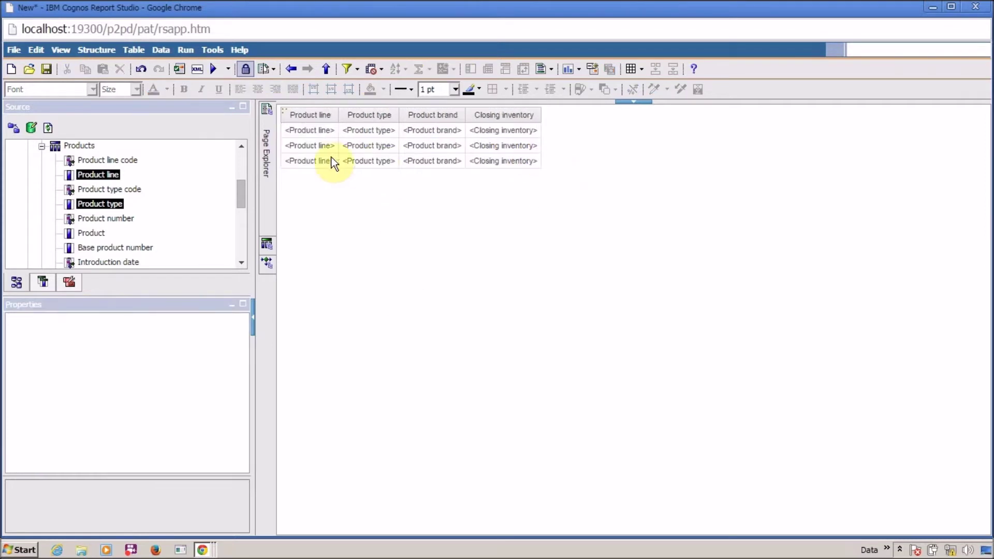
click(365, 145)
click(415, 146)
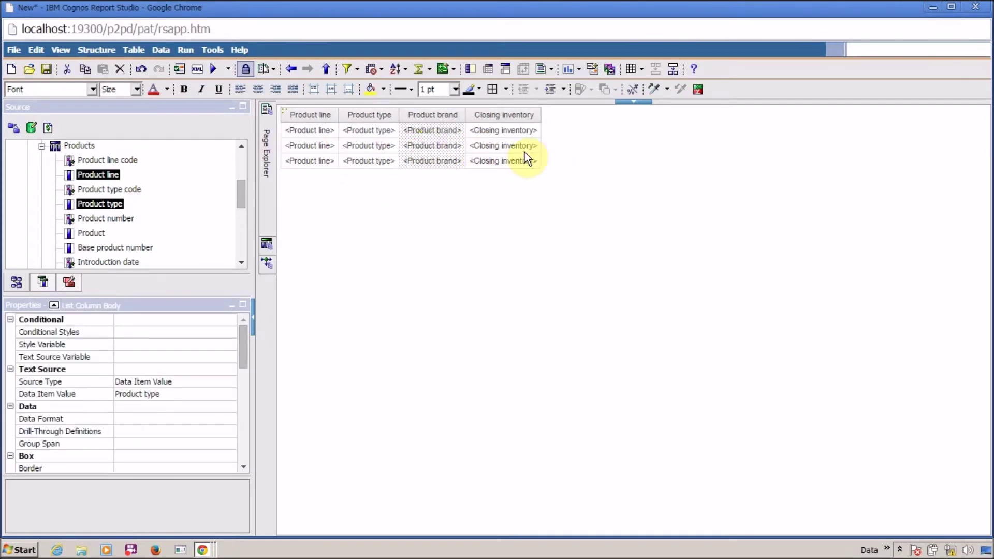
click(525, 153)
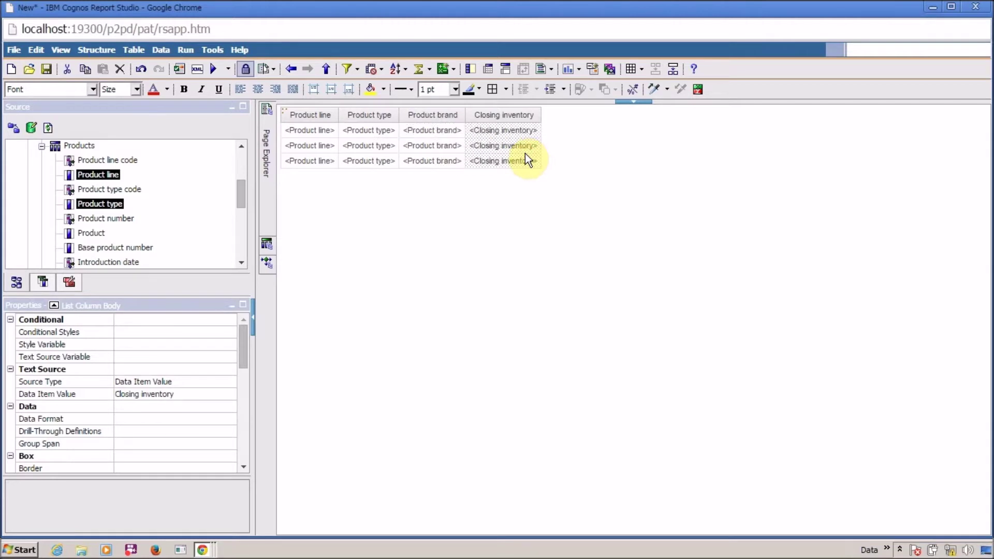
- Group the list by Product line, add a Total summary for Closing inventory, and run the report
click(304, 140)
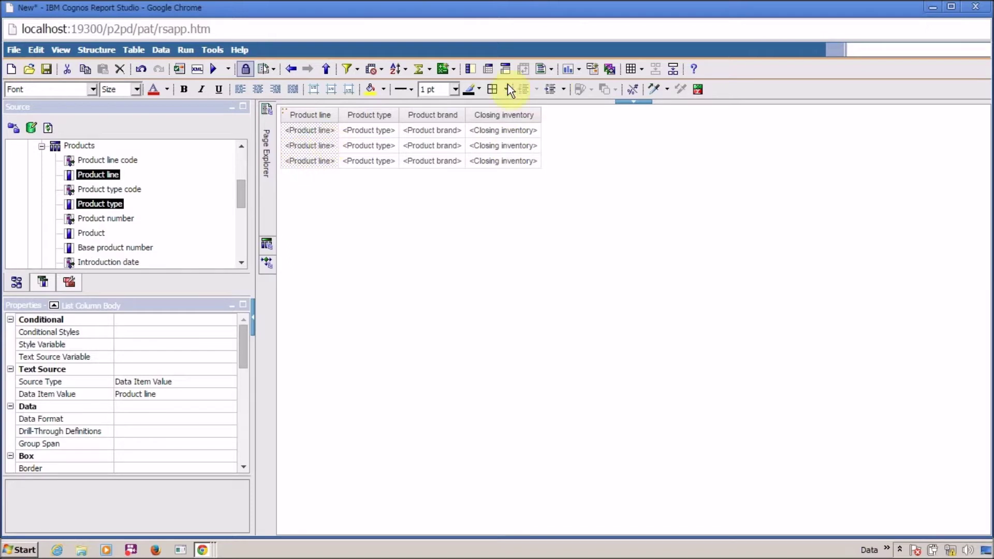
click(465, 73)
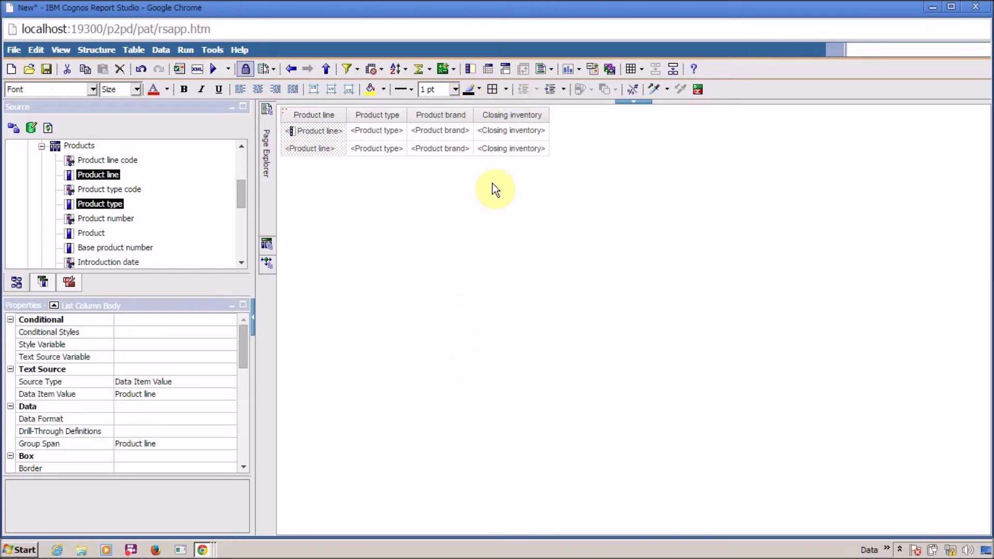
click(515, 143)
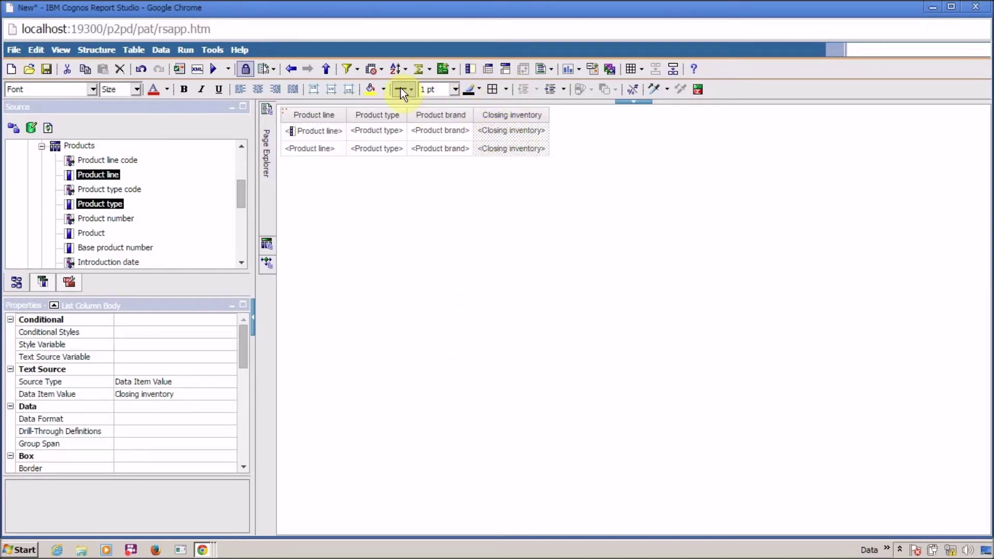
click(430, 70)
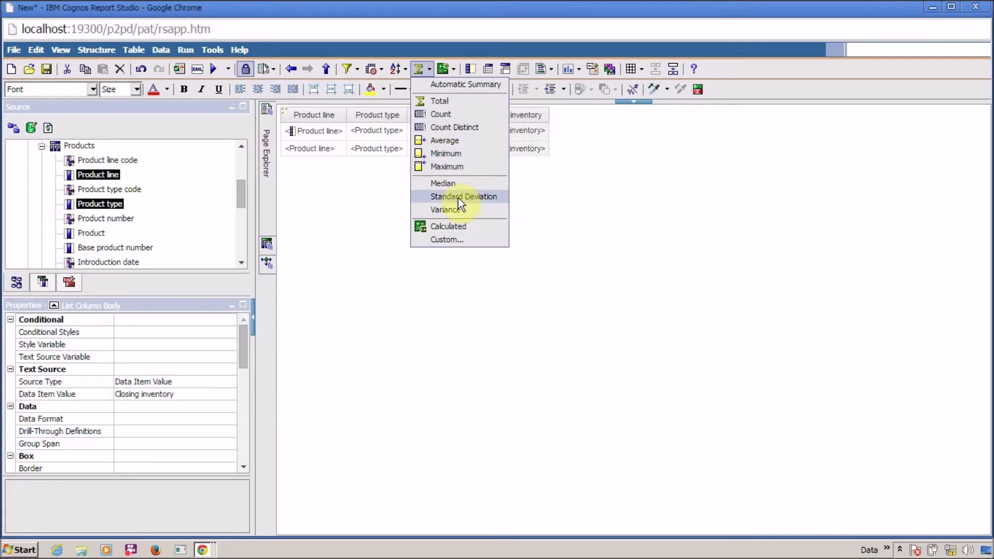
click(448, 101)
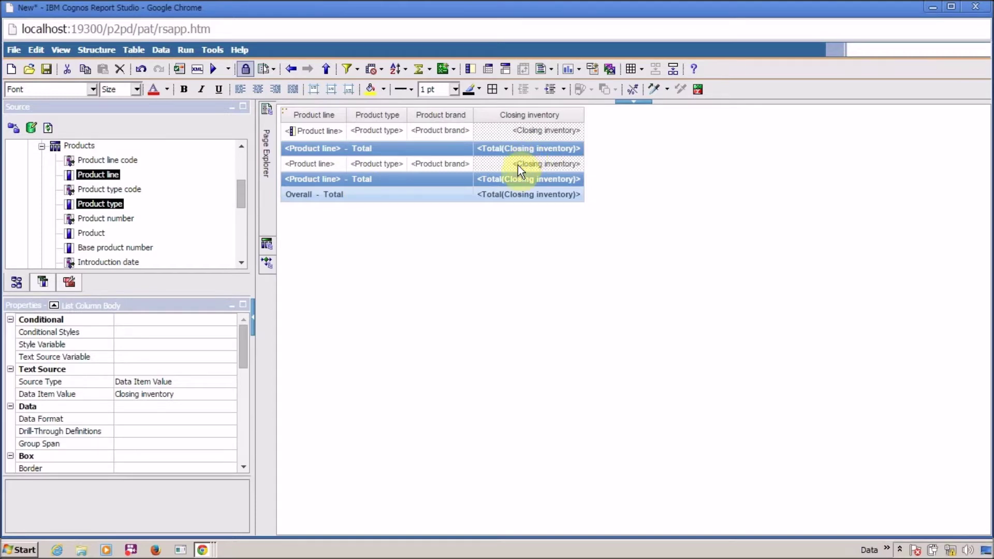
click(214, 70)
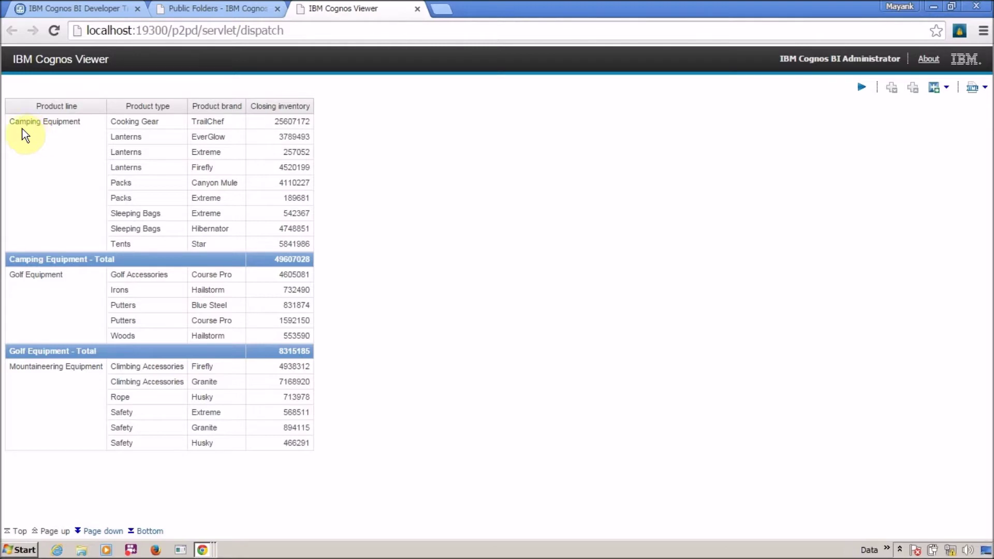
- Inspect the Camping, Golf and Mountaineering Equipment group cells, then return to Report Studio
click(90, 176)
click(78, 290)
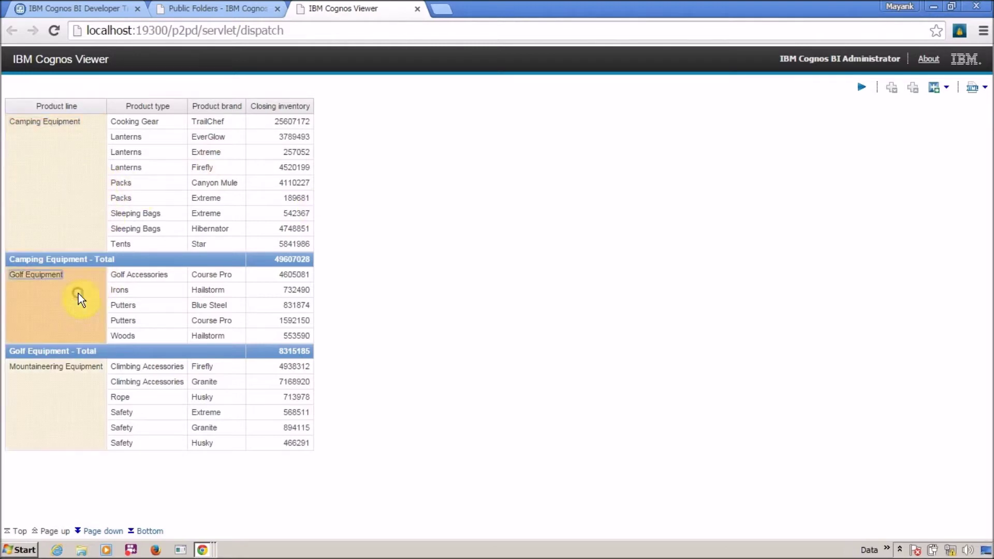
click(81, 373)
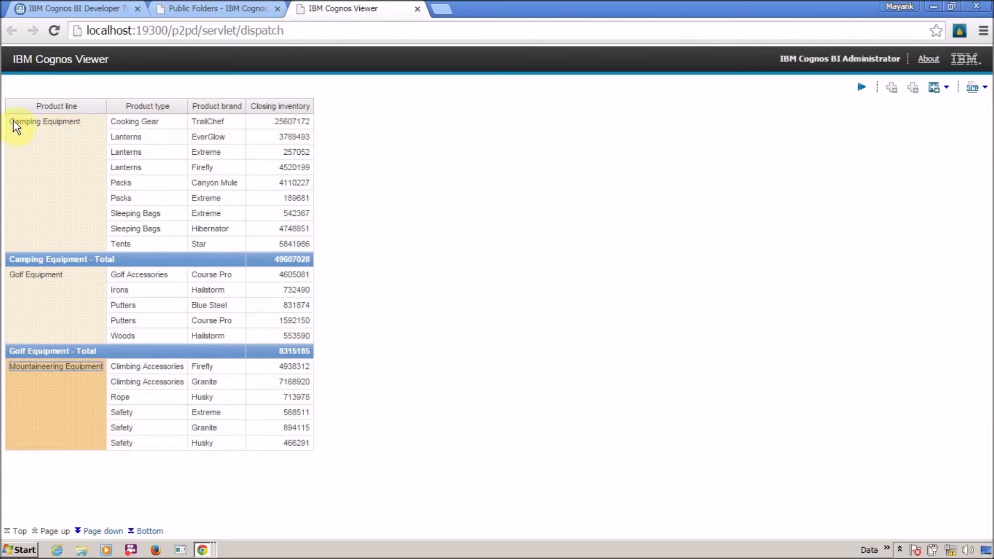
click(52, 139)
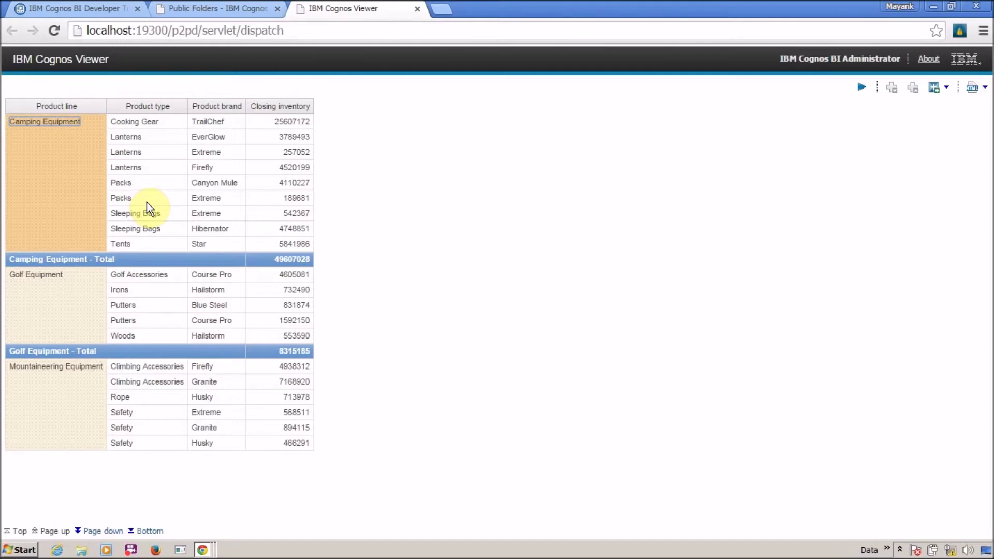
key(alt+Tab)
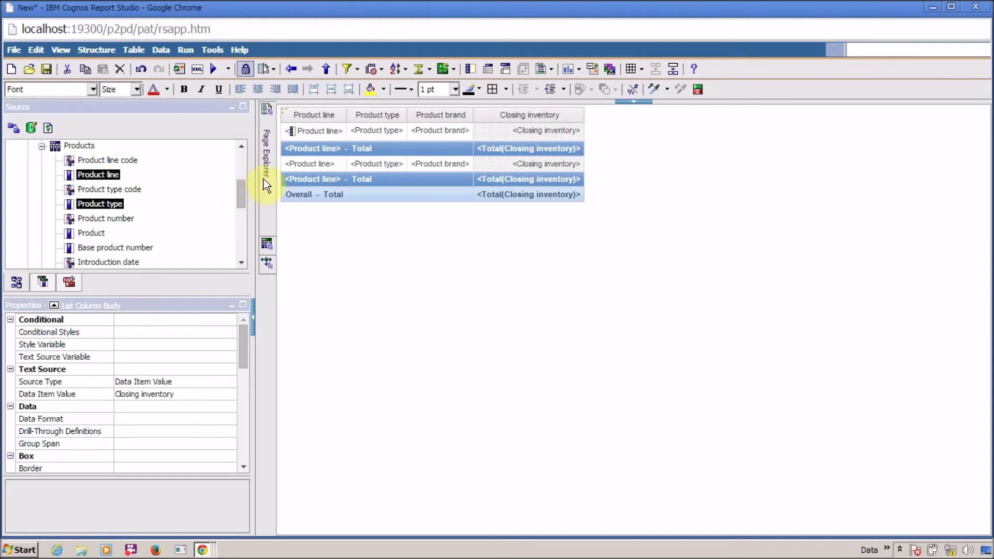
- Add Page Set1 to the report pages and move Page1 under its Detail Pages
mouse_move(263, 179)
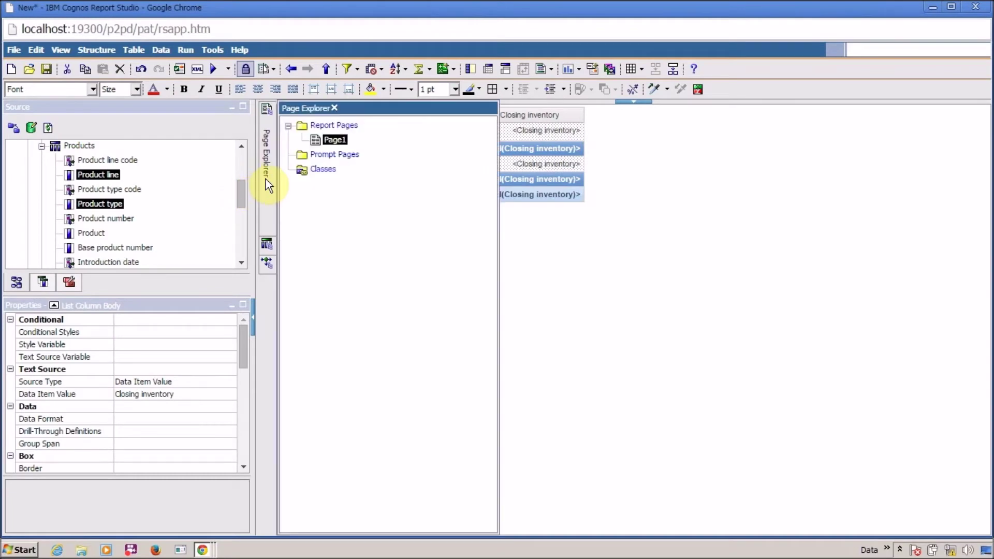
click(331, 126)
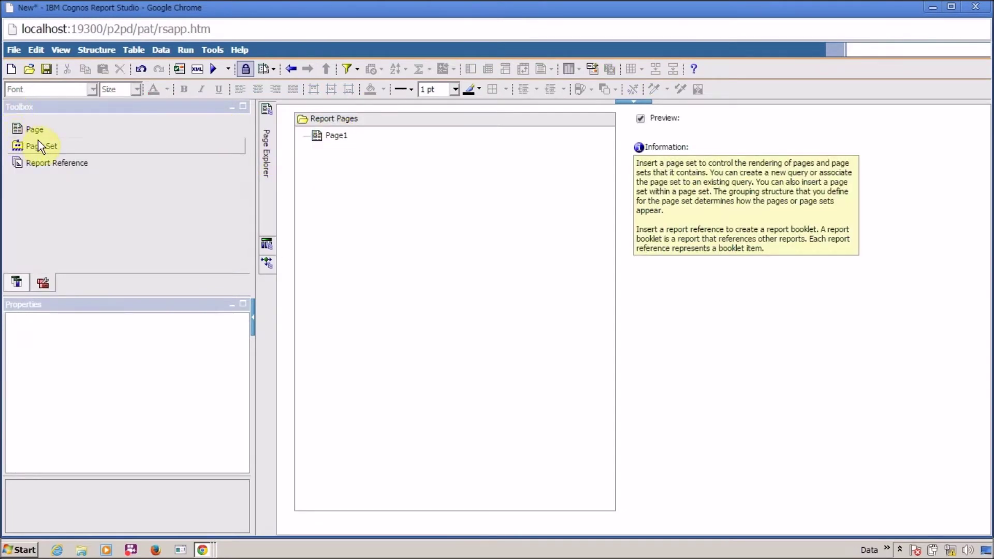
drag(40, 145, 490, 225)
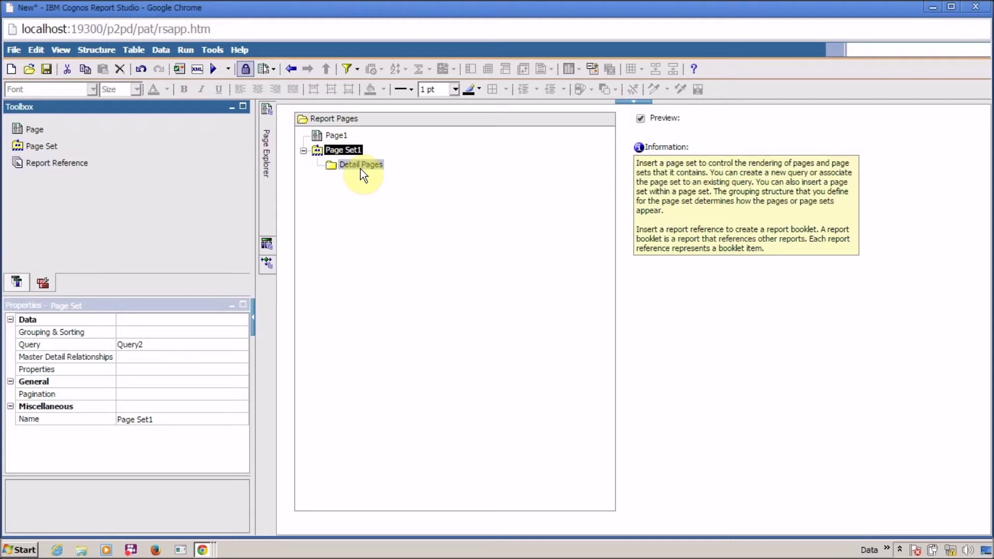
click(343, 134)
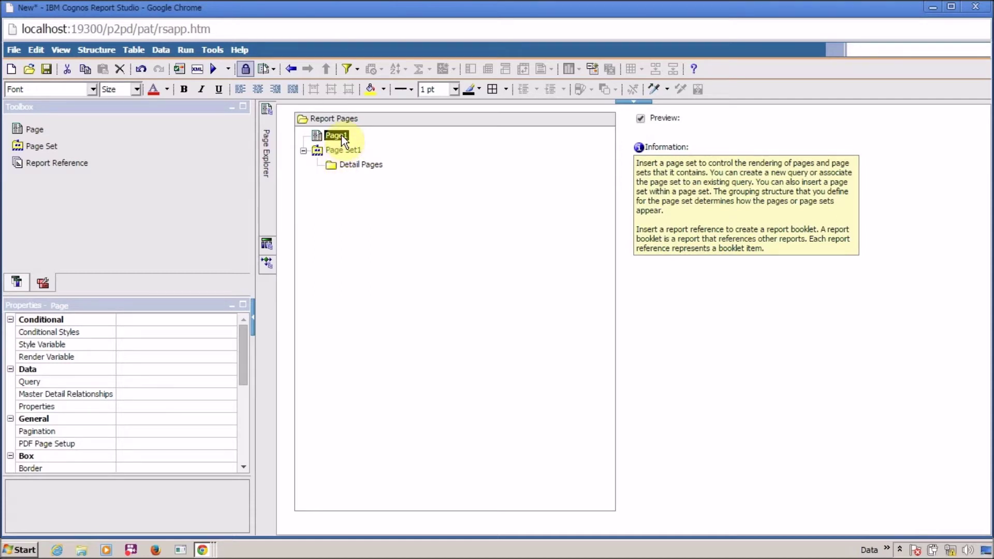
drag(357, 141, 368, 165)
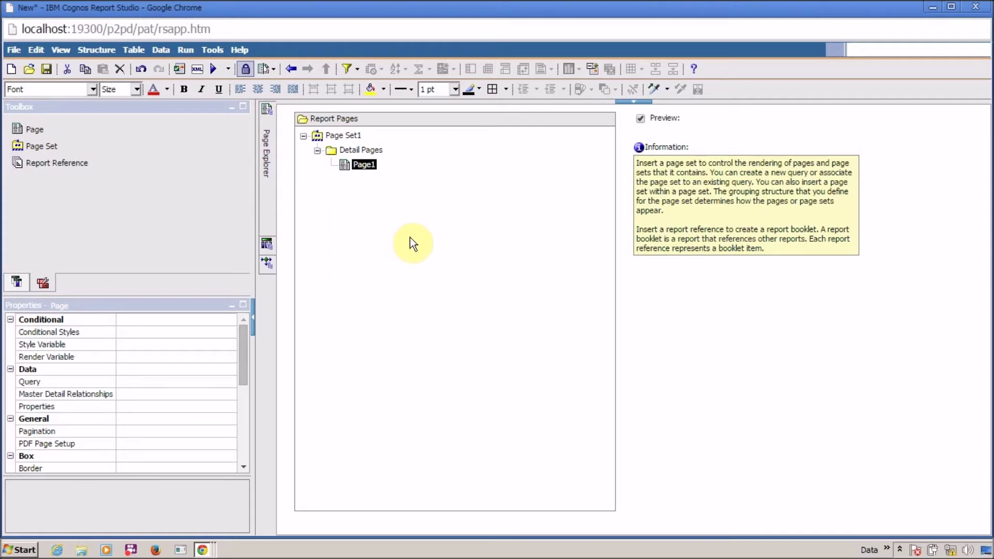
- Set Page Set1's Query property to Query1
click(344, 135)
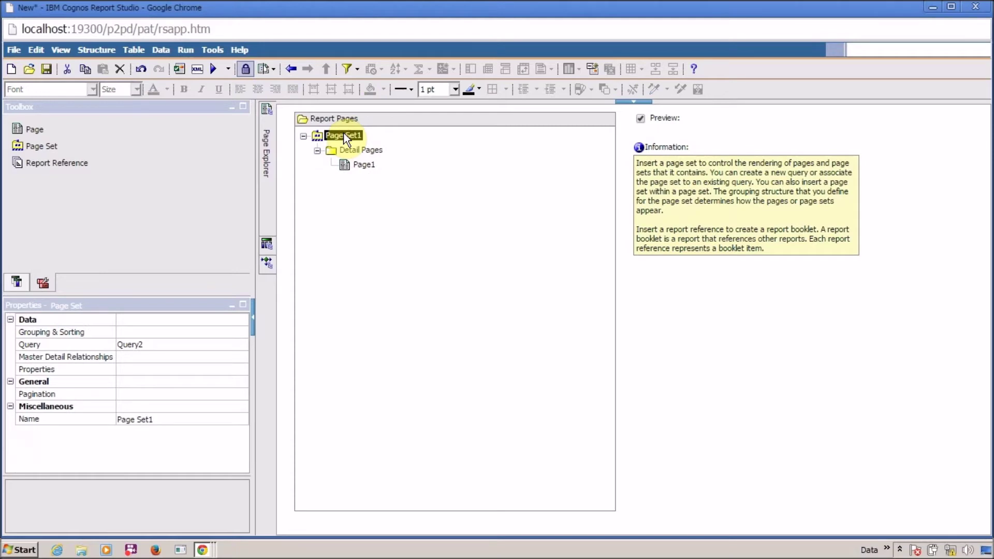
click(206, 344)
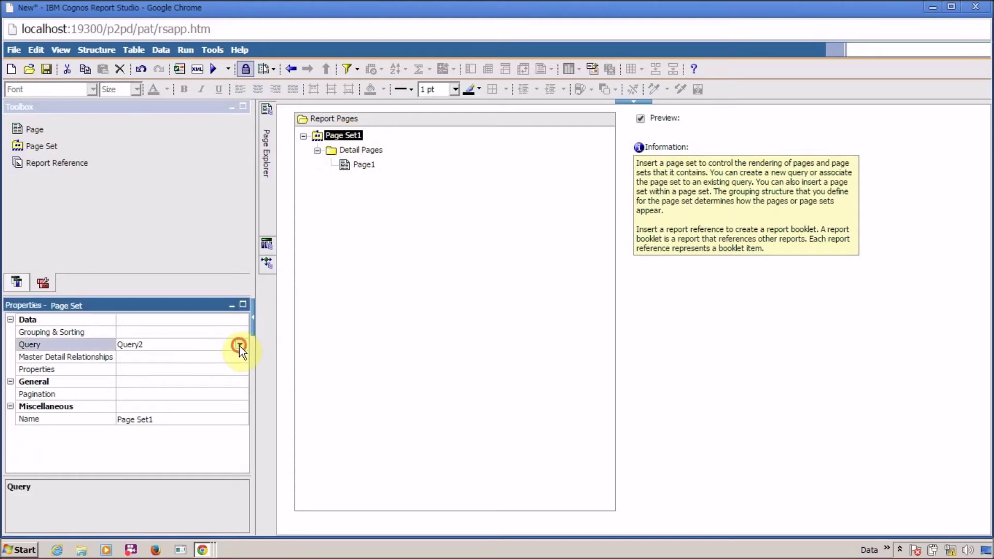
click(239, 344)
click(184, 358)
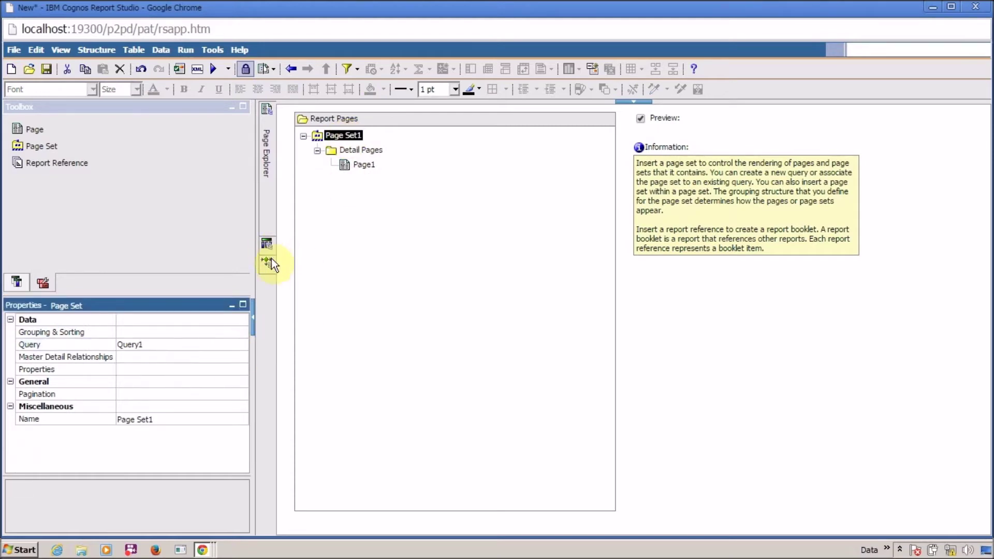
click(267, 242)
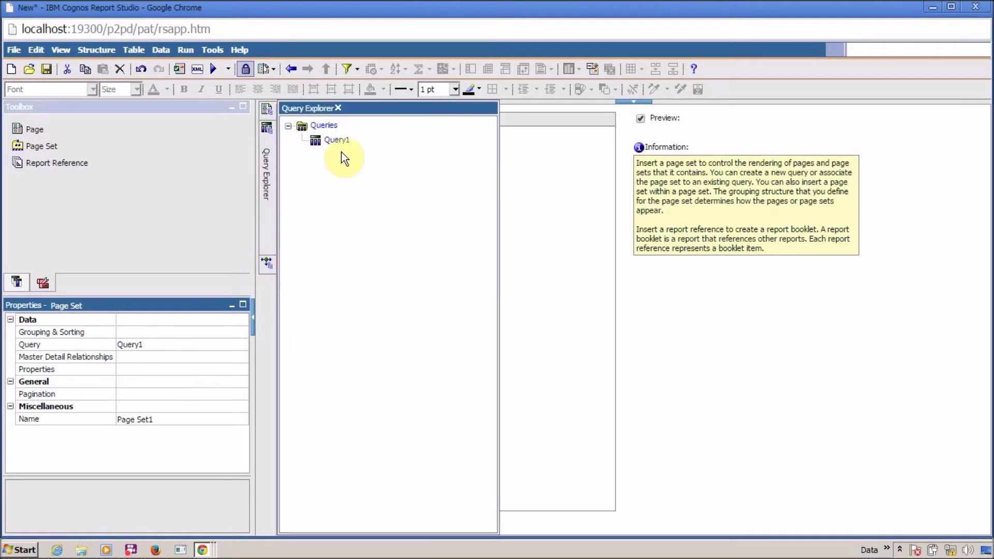
click(267, 108)
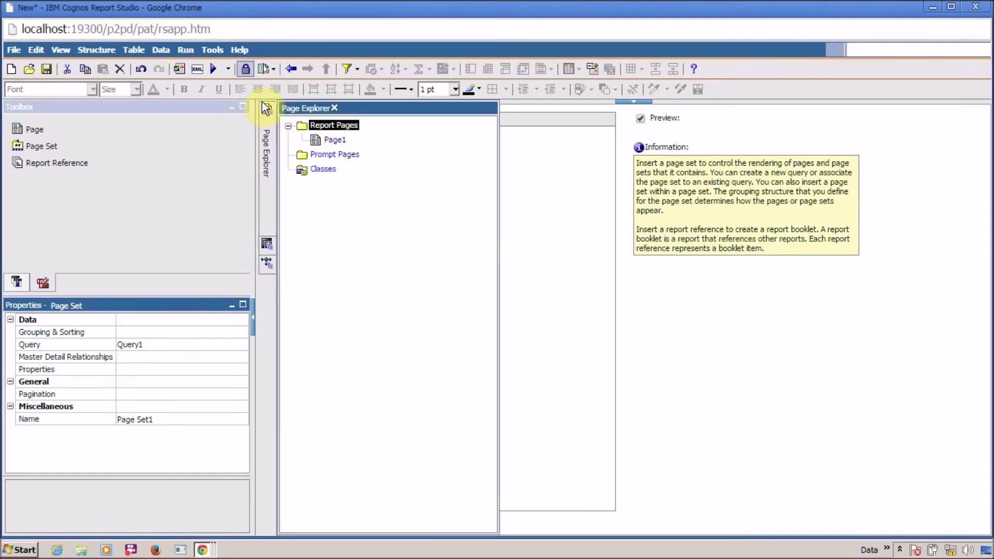
- Open Page1 and use Go to Query on its list to view Query1's data items
click(332, 139)
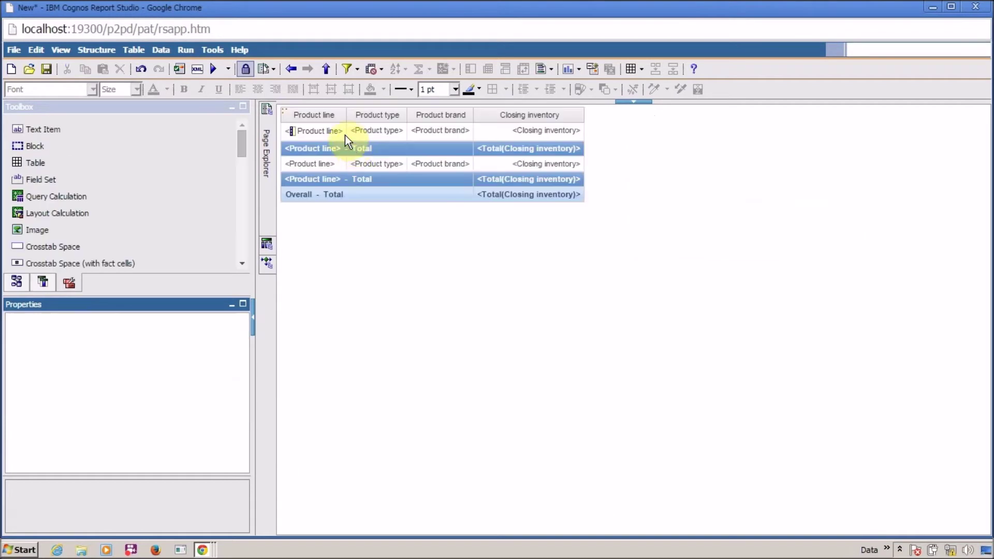
click(284, 110)
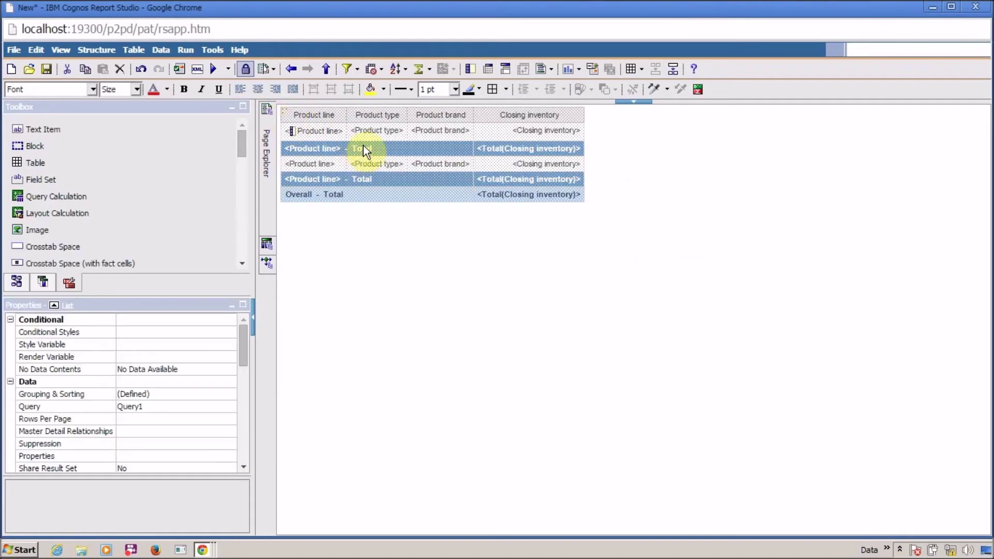
right_click(365, 131)
click(398, 173)
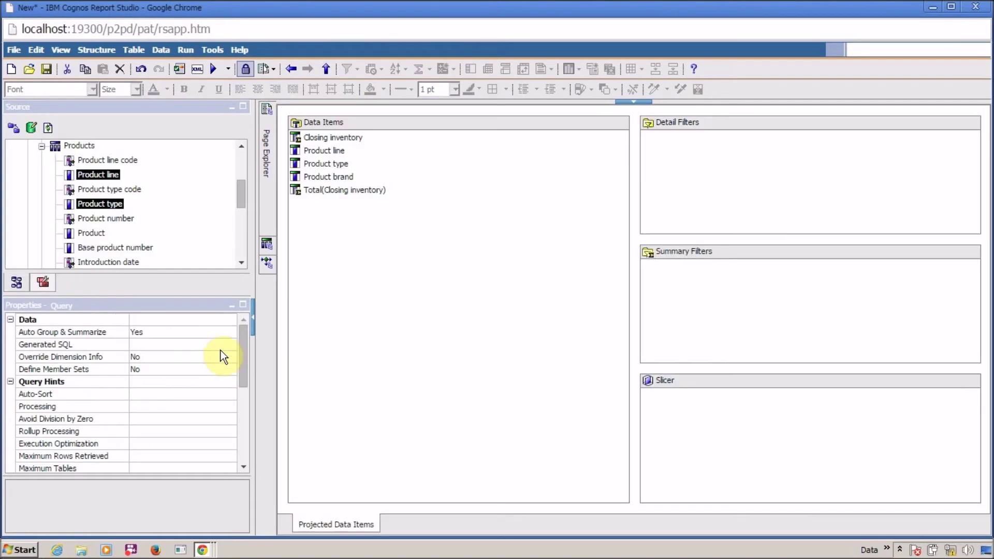
click(248, 344)
drag(248, 344, 259, 447)
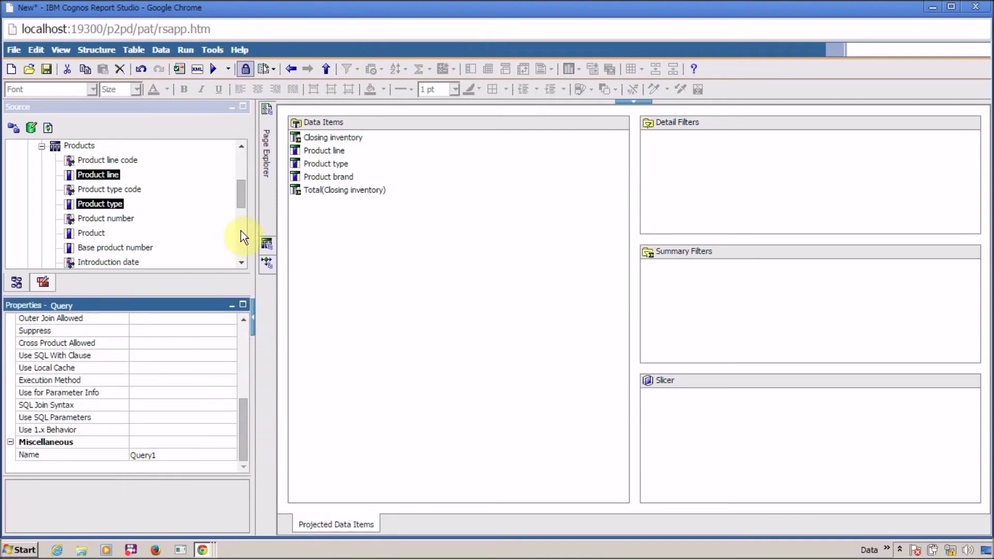
mouse_move(264, 136)
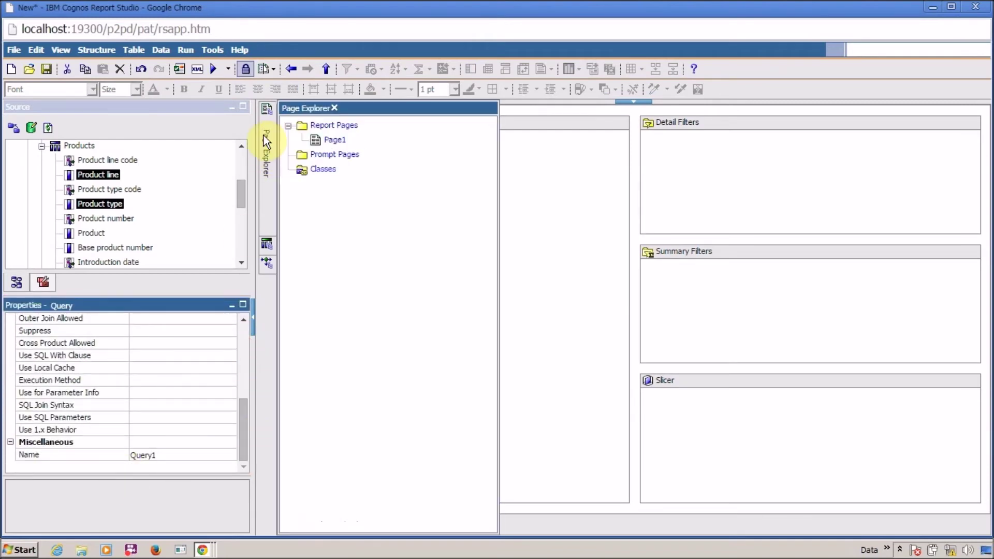
- Group Page Set1 by Product line in its Grouping & Sorting settings for Query1
click(332, 126)
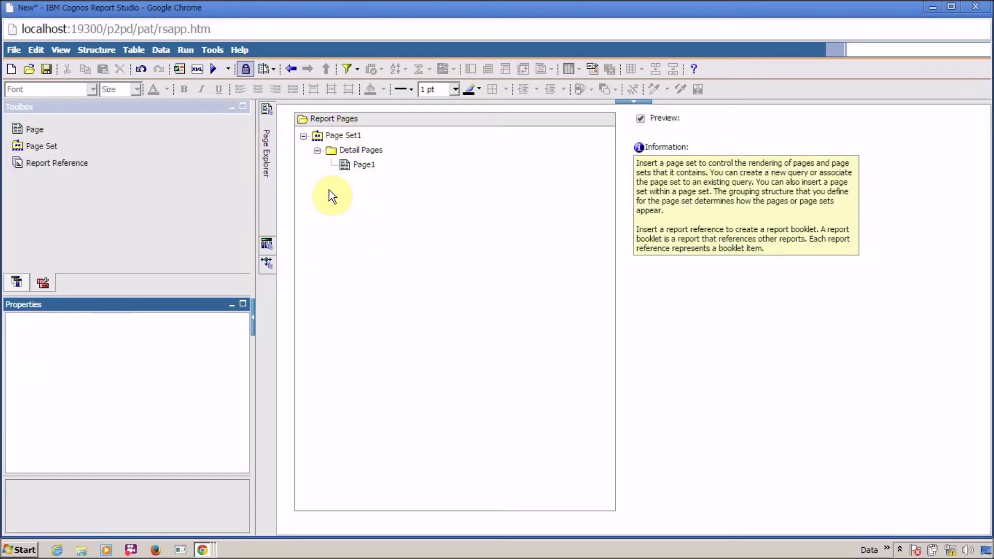
click(340, 136)
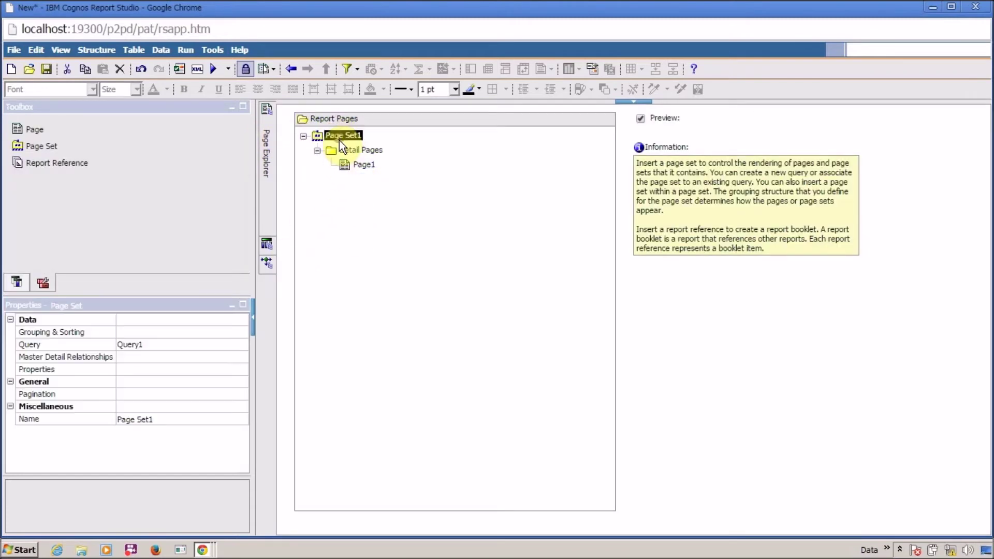
click(192, 330)
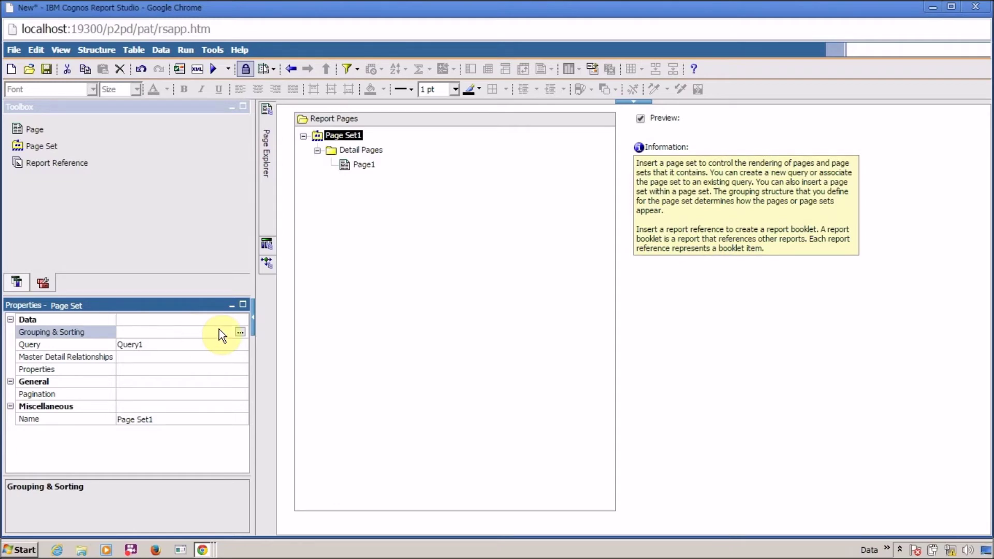
click(240, 332)
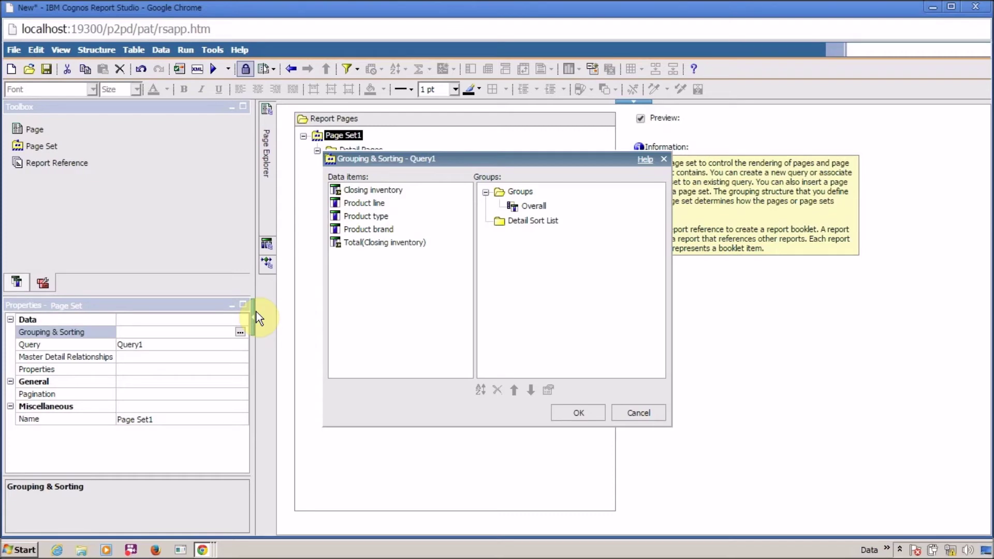
key(alt+Tab)
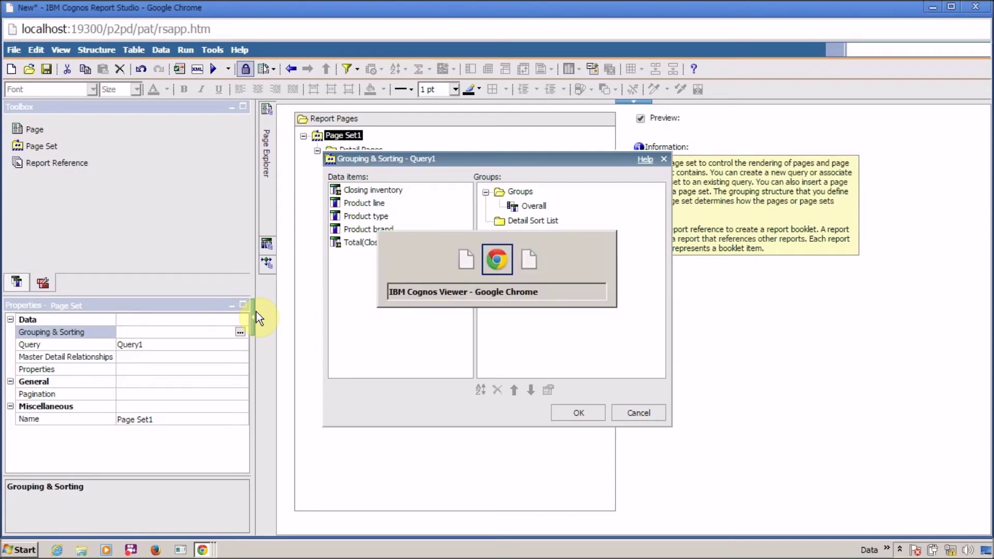
scroll(373, 248, up, 3)
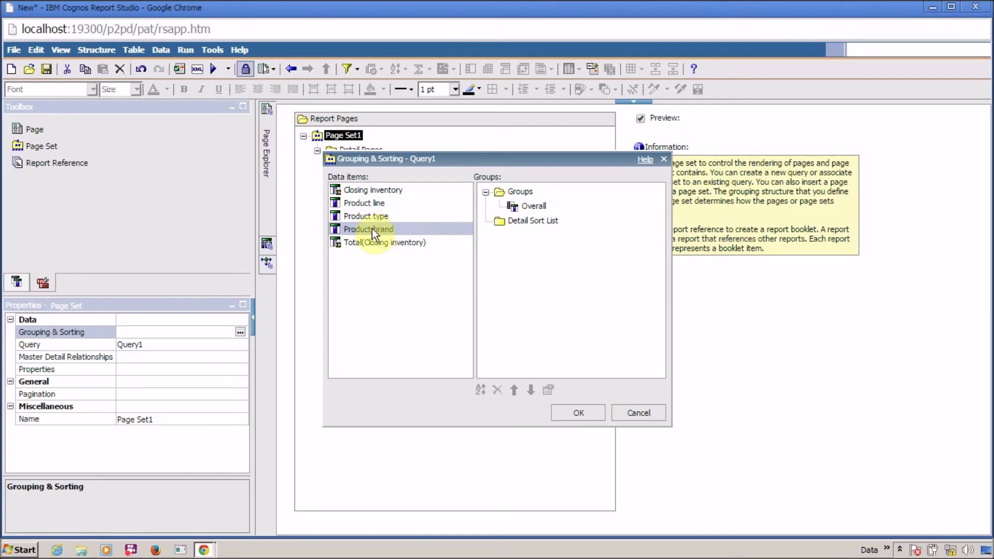
click(365, 202)
drag(367, 202, 525, 187)
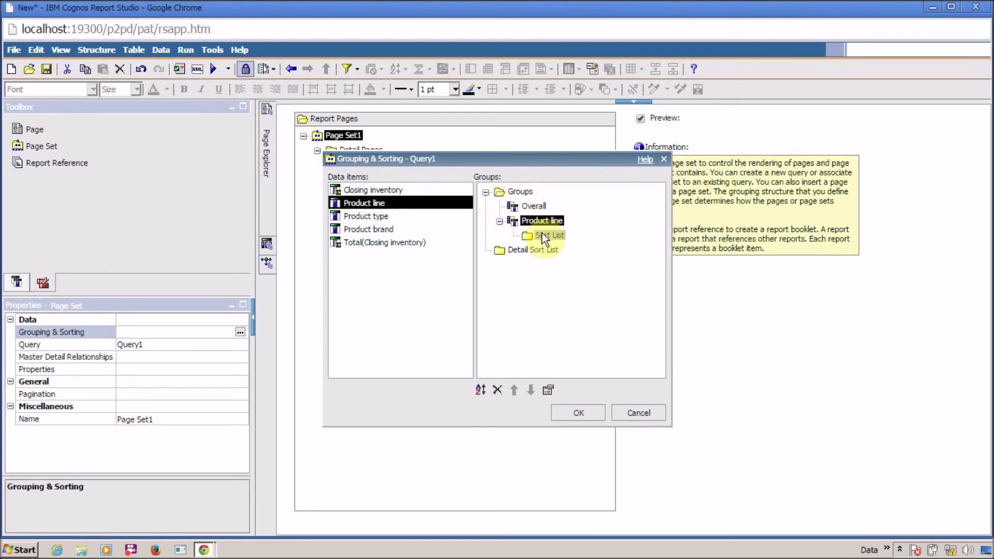
click(578, 413)
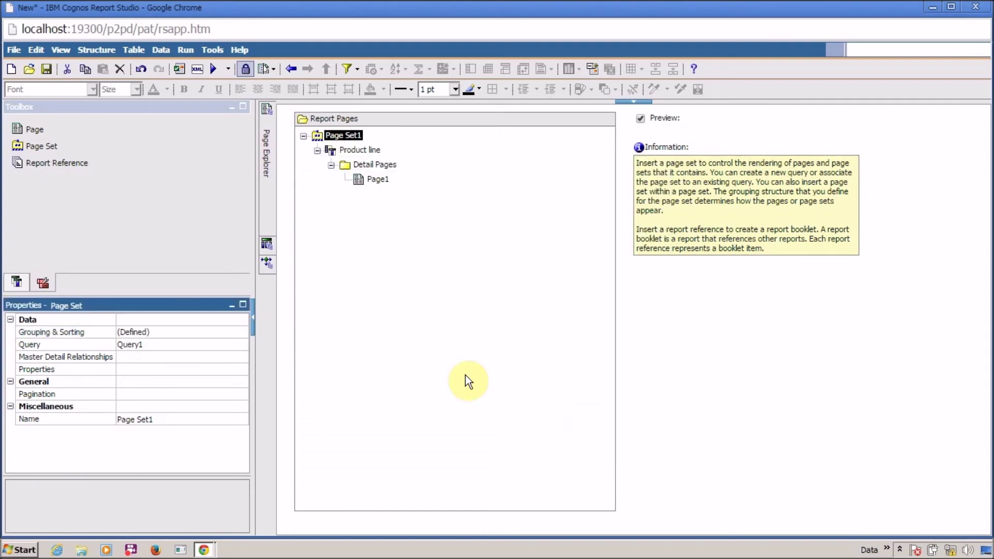
- Run the report, review the Camping Equipment page, then page down to Golf Equipment
click(216, 70)
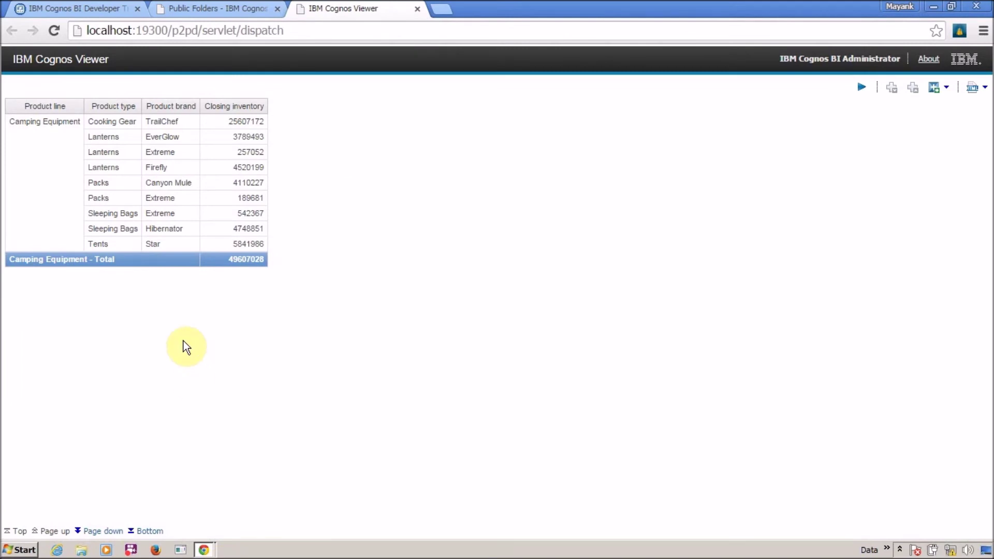
click(60, 171)
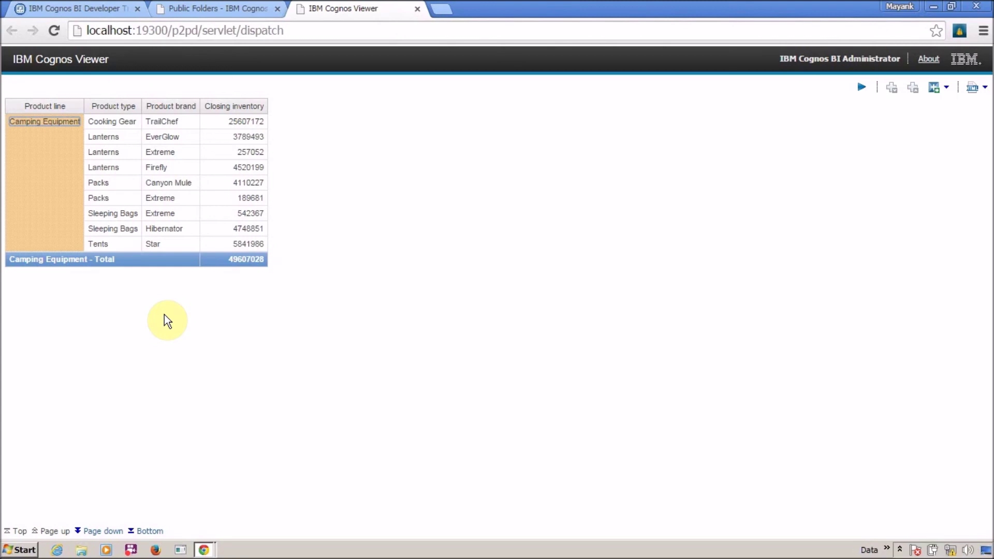
click(113, 532)
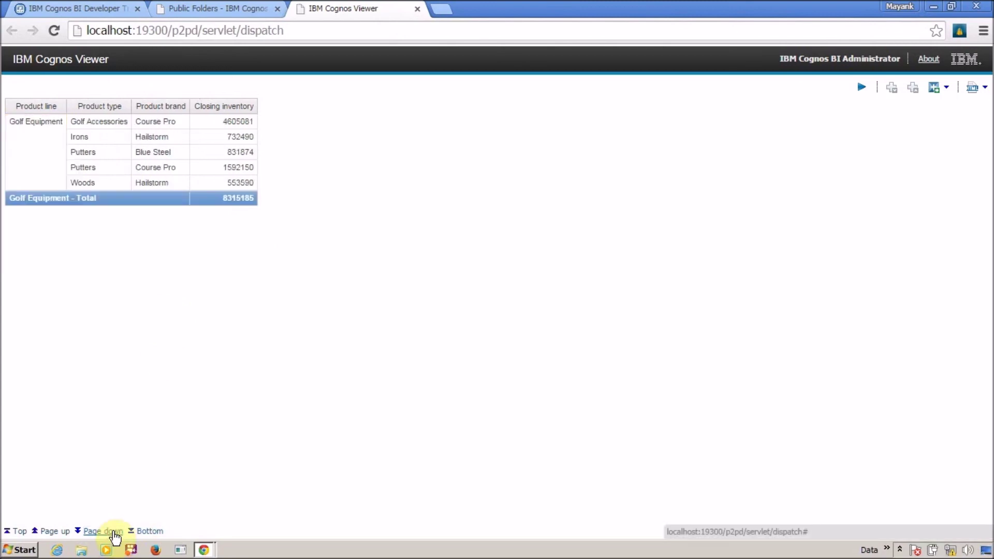
- Page down to the Mountaineering Equipment page, with closing inventory totalling 18995234
click(113, 532)
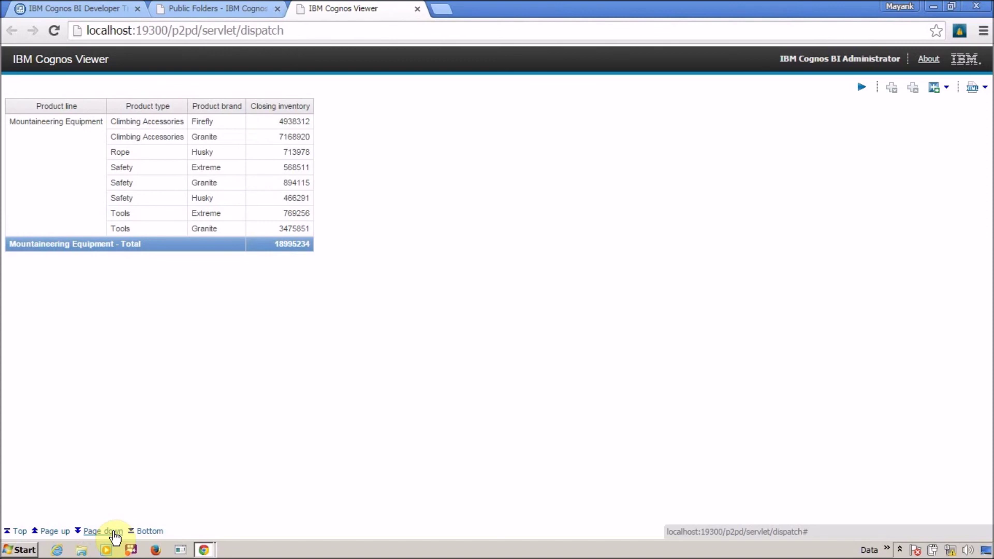